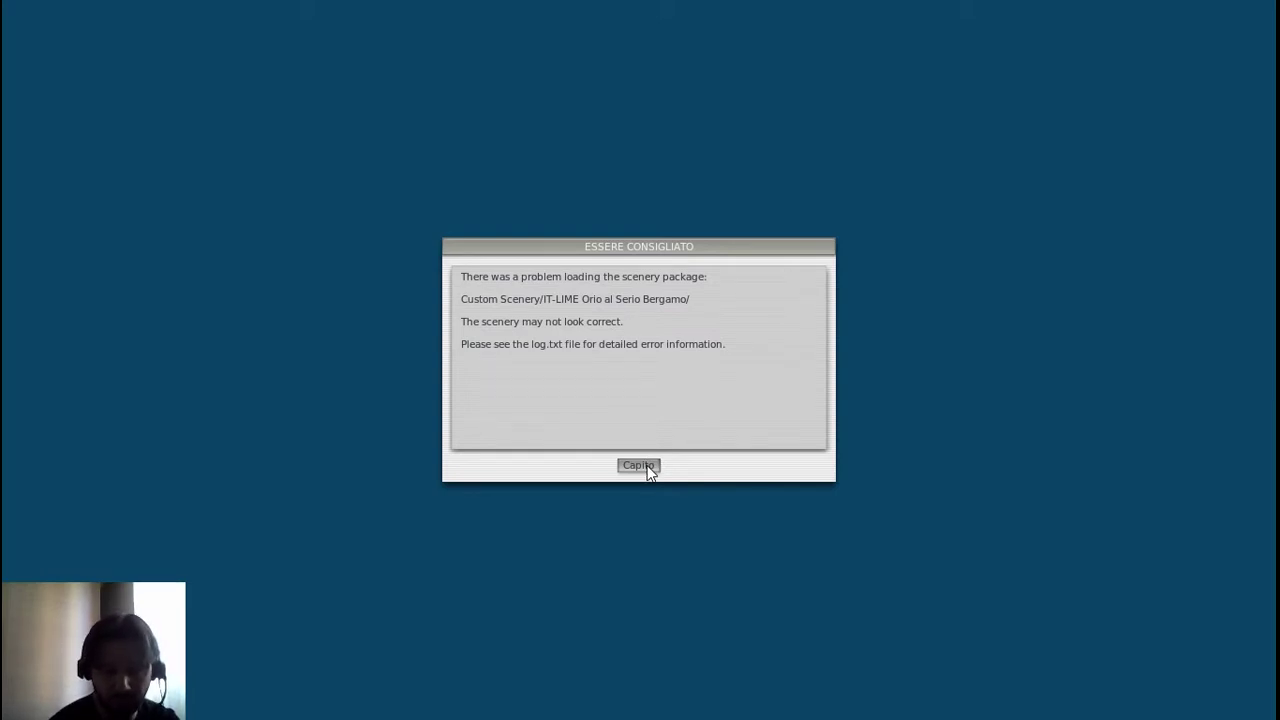
Dismiss the Orio al Serio scenery loading error, close TeamSpeak 2, and view the parked aircraft from outside.
left_click(640, 466)
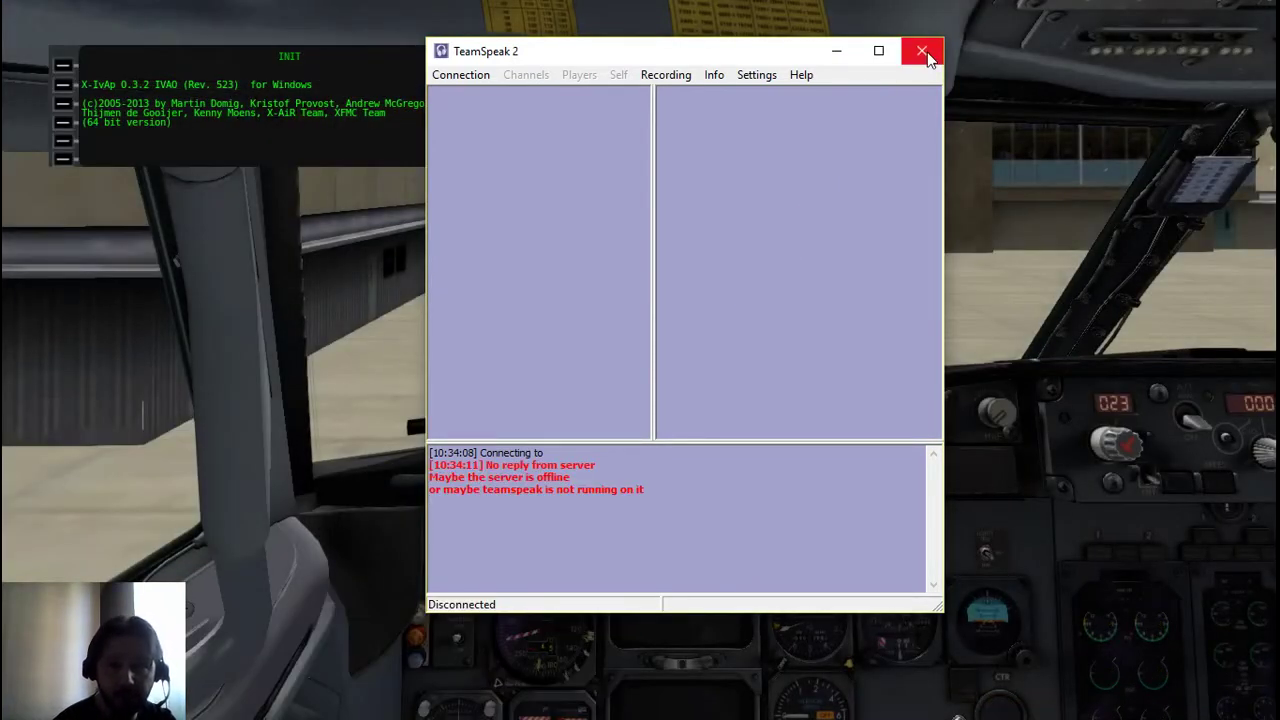
left_click(922, 52)
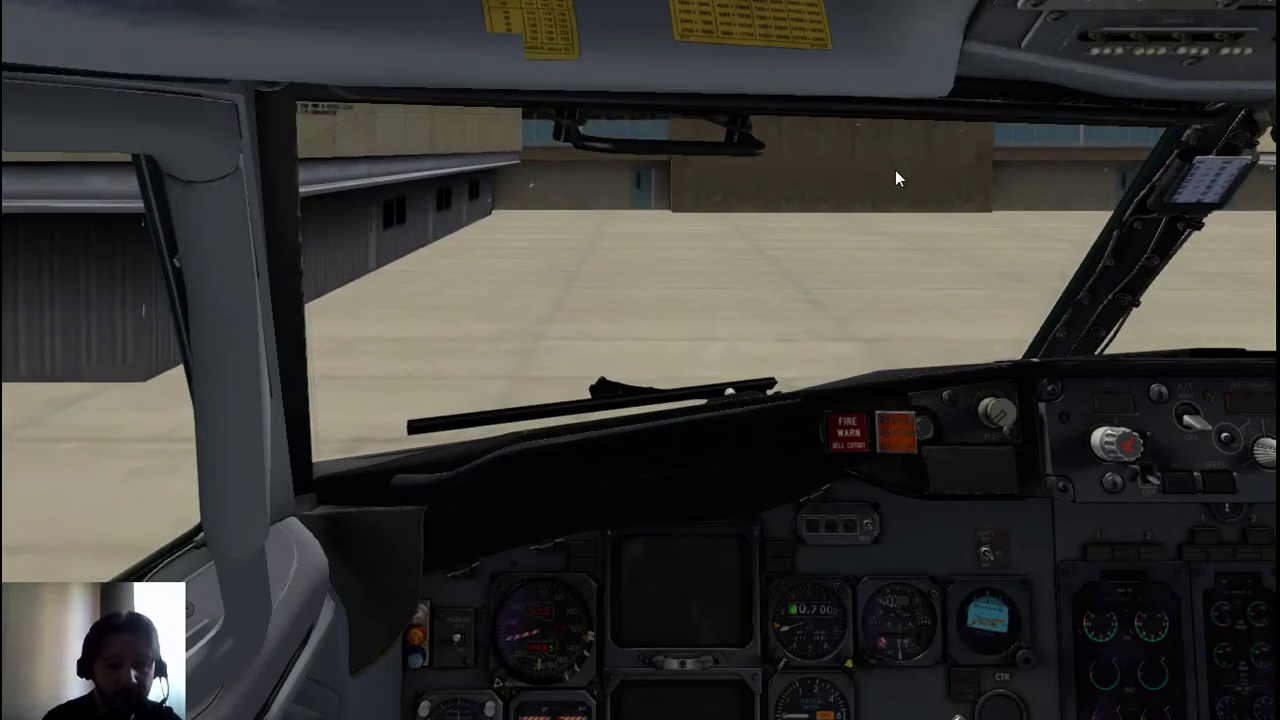
key("shift+8")
key("Right")
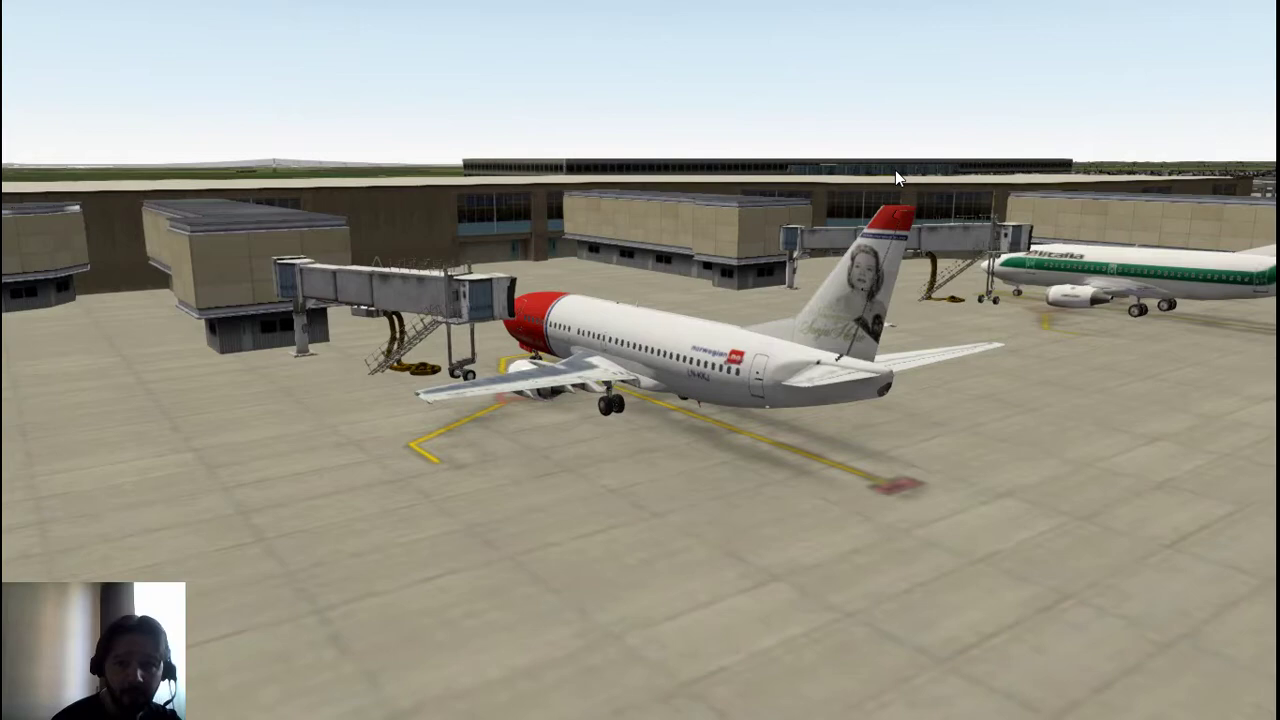
Quit X-Plane and minimize the OBS window to reach the desktop.
left_click(160, 8)
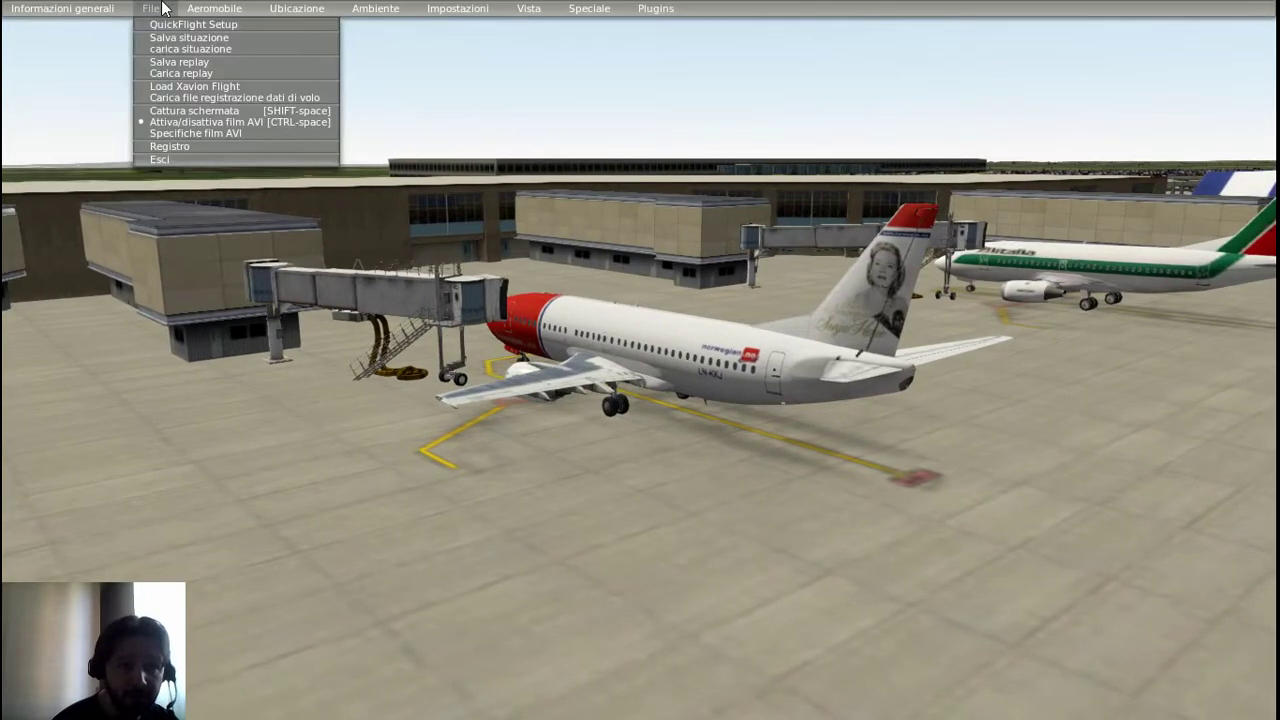
left_click(184, 159)
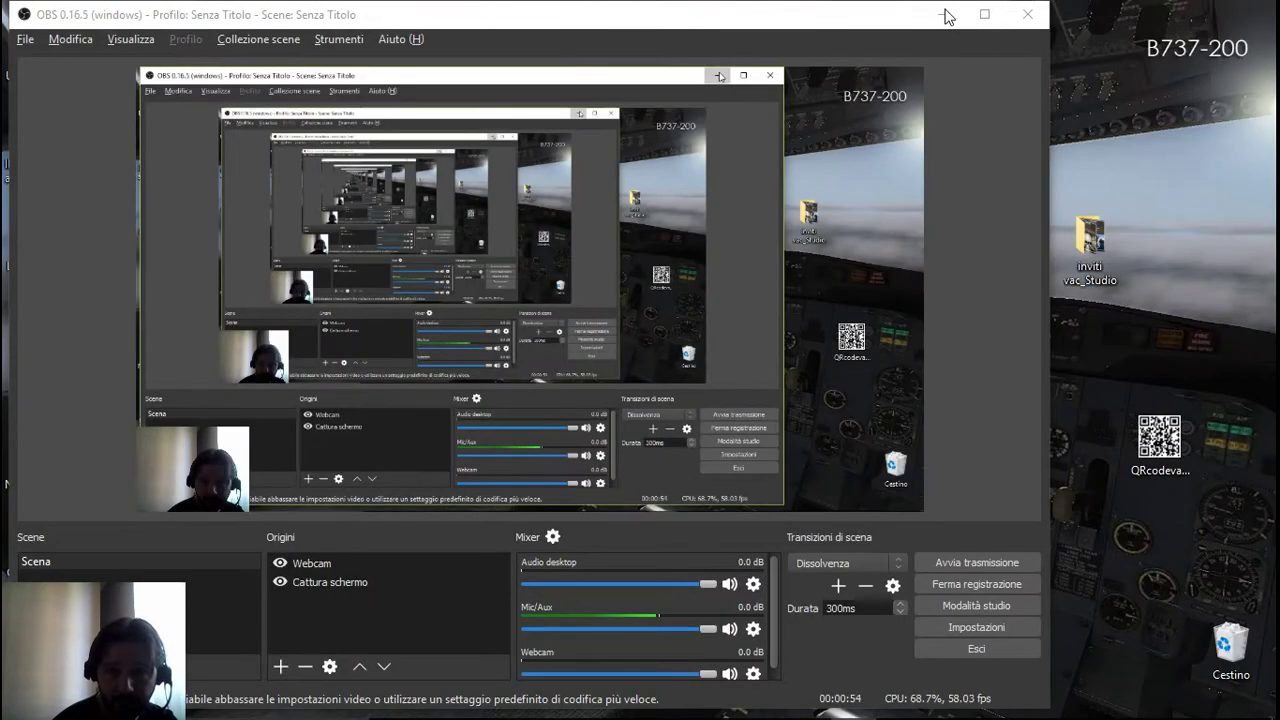
left_click(940, 15)
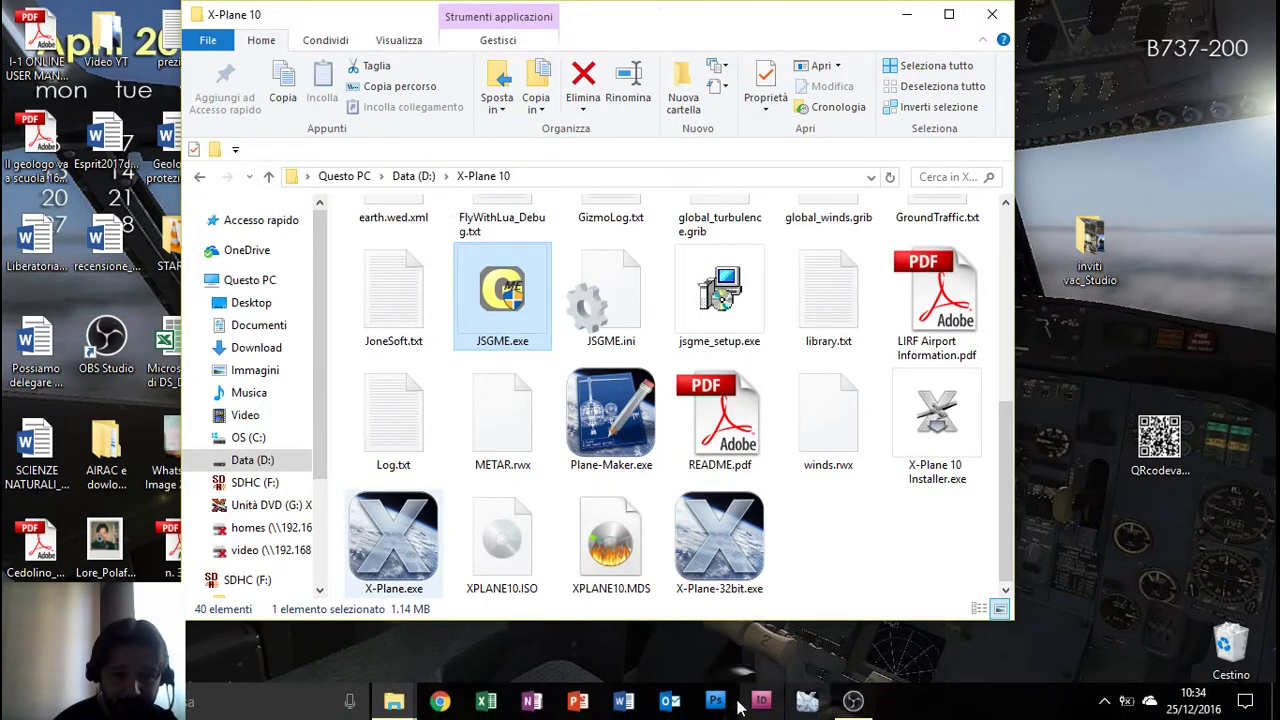
Extract xp_libraryinstaller_v3_0.zip directly into its Library Installer folder.
left_click(396, 704)
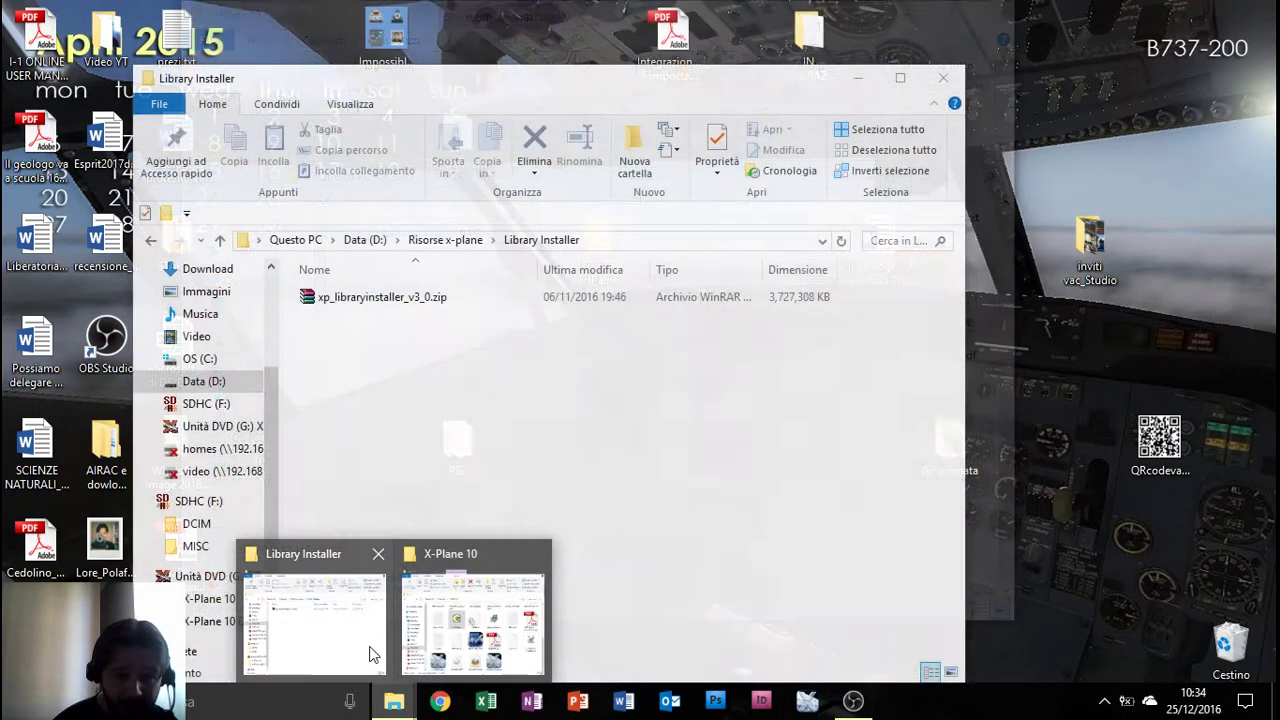
left_click(368, 650)
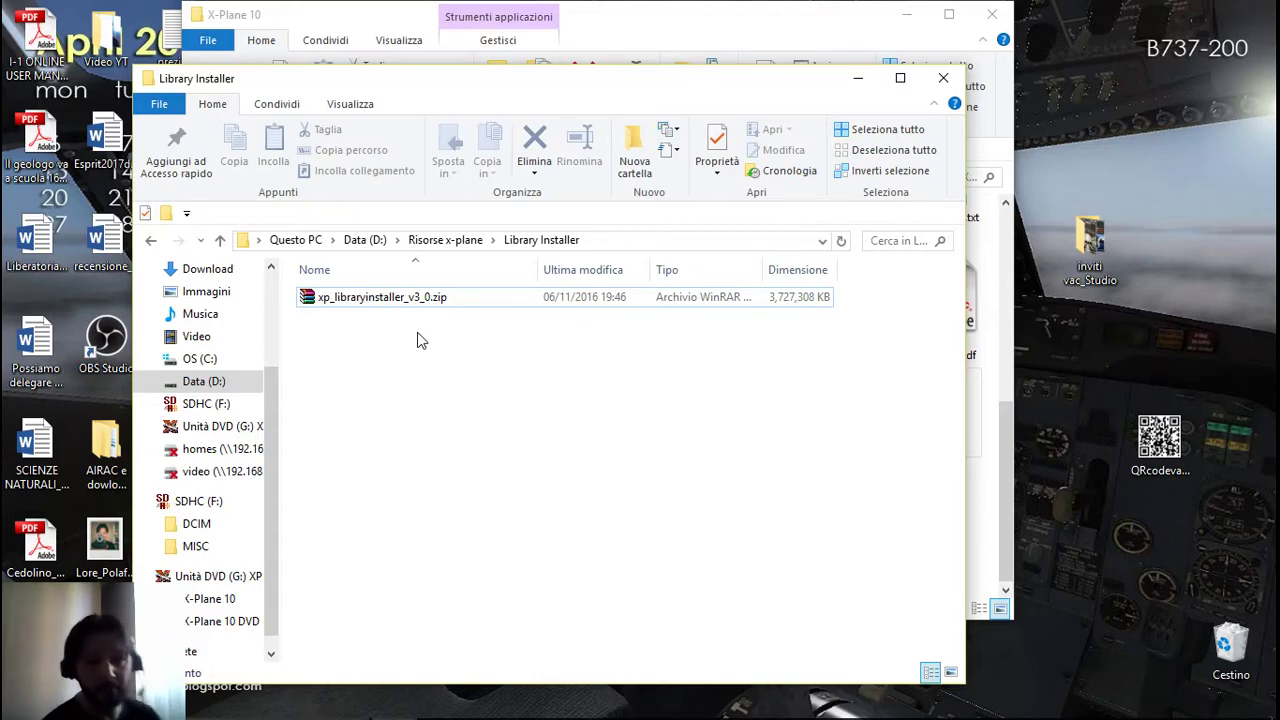
left_click(386, 304)
right_click(386, 307)
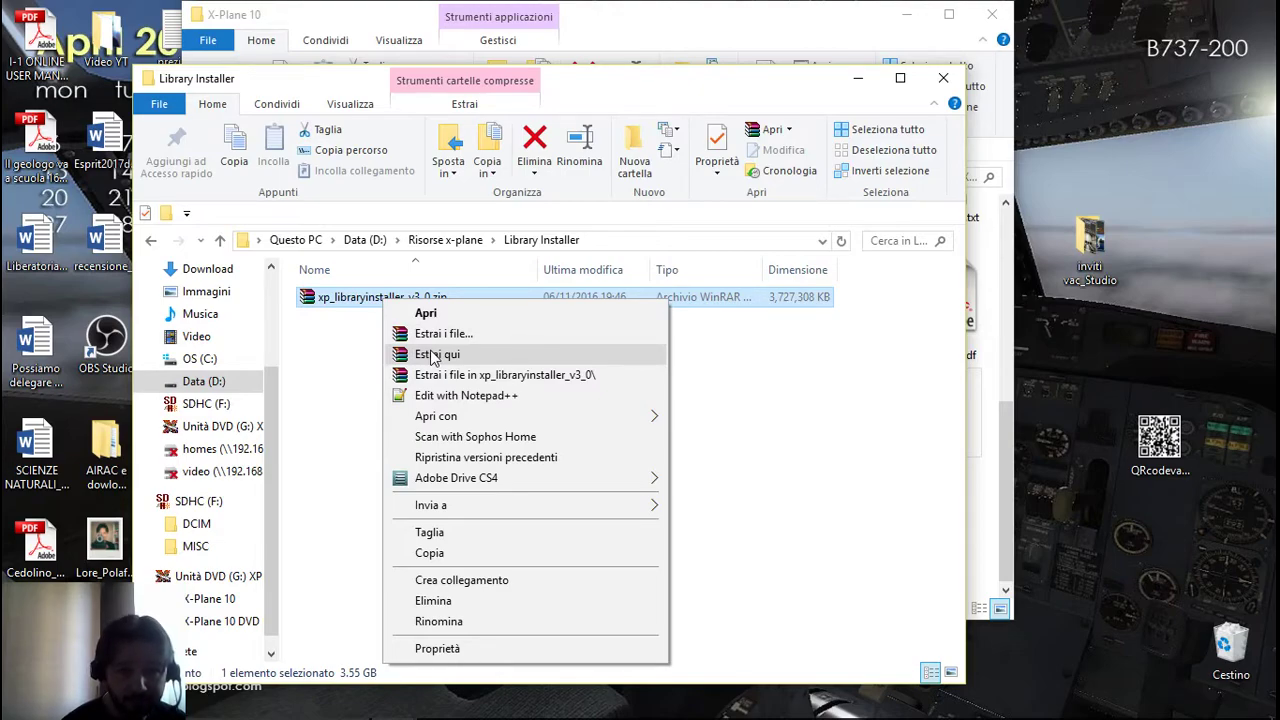
left_click(434, 356)
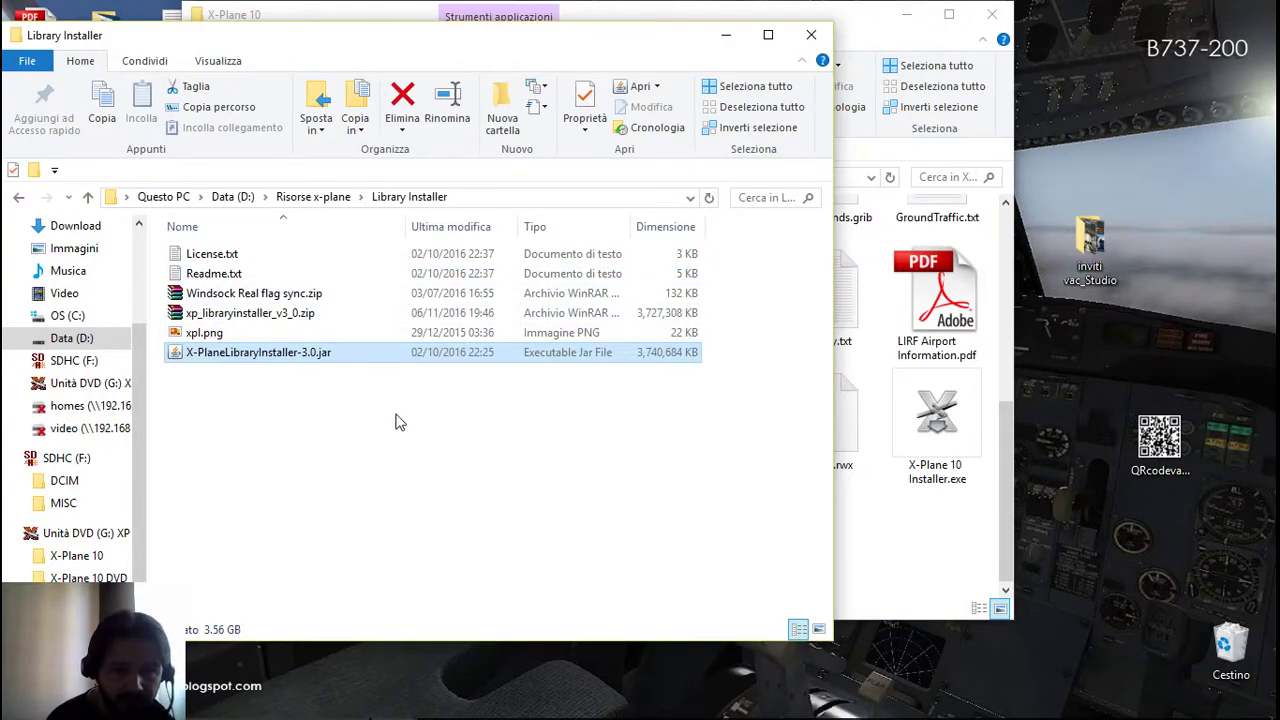
Launch X-PlaneLibraryInstaller-3.0.jar and proceed through the welcome and library information pages to the license agreement.
double_click(260, 362)
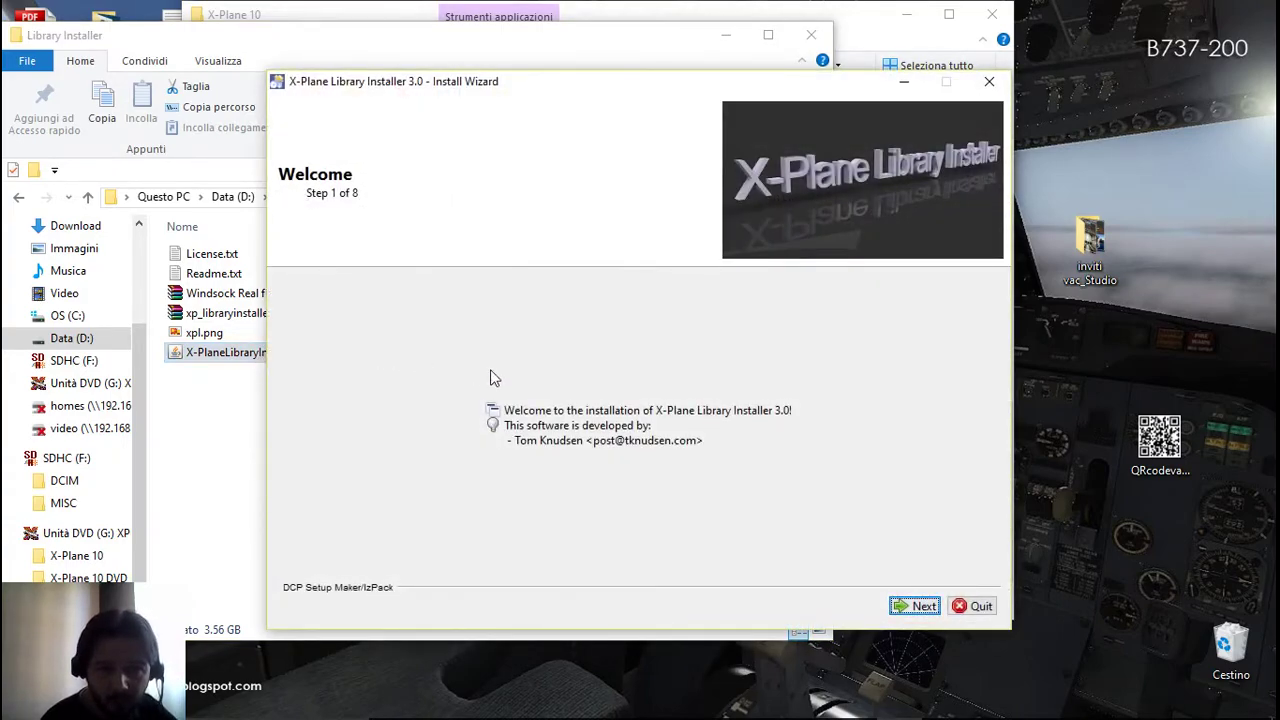
left_click(918, 606)
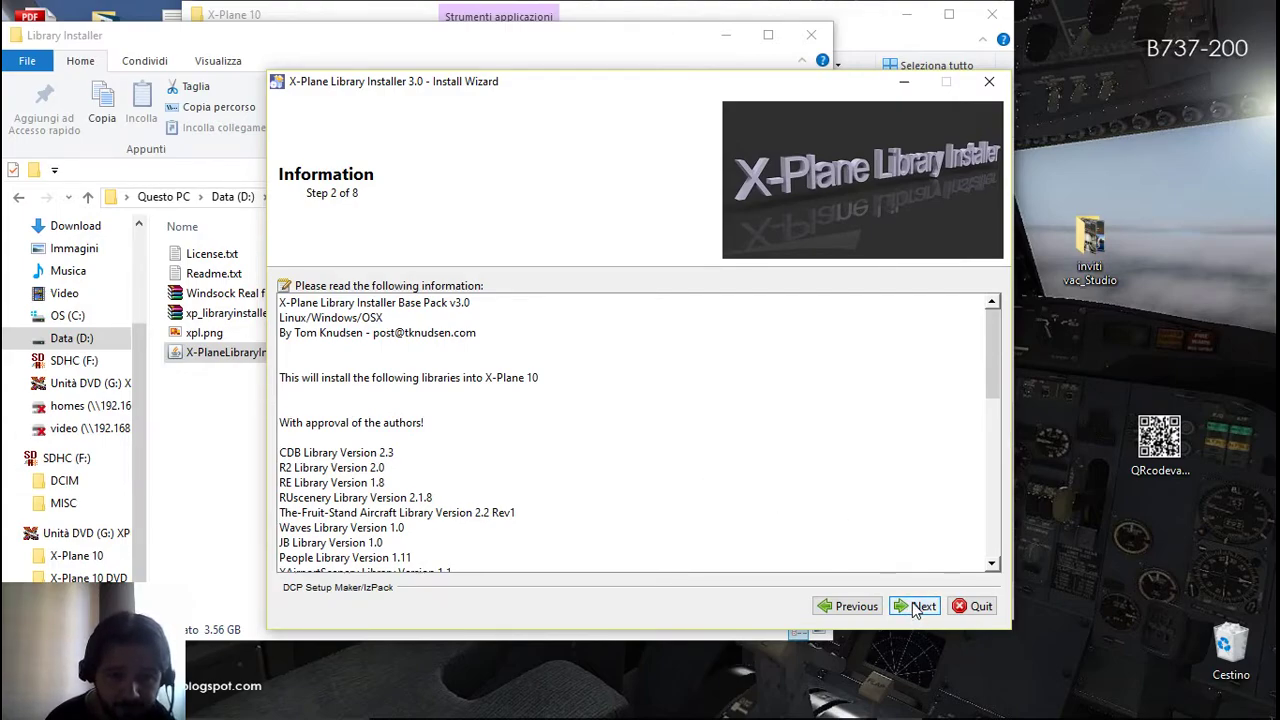
mouse_move(990, 341)
left_mouse_down()
mouse_move(1012, 502)
mouse_move(995, 326)
left_mouse_up()
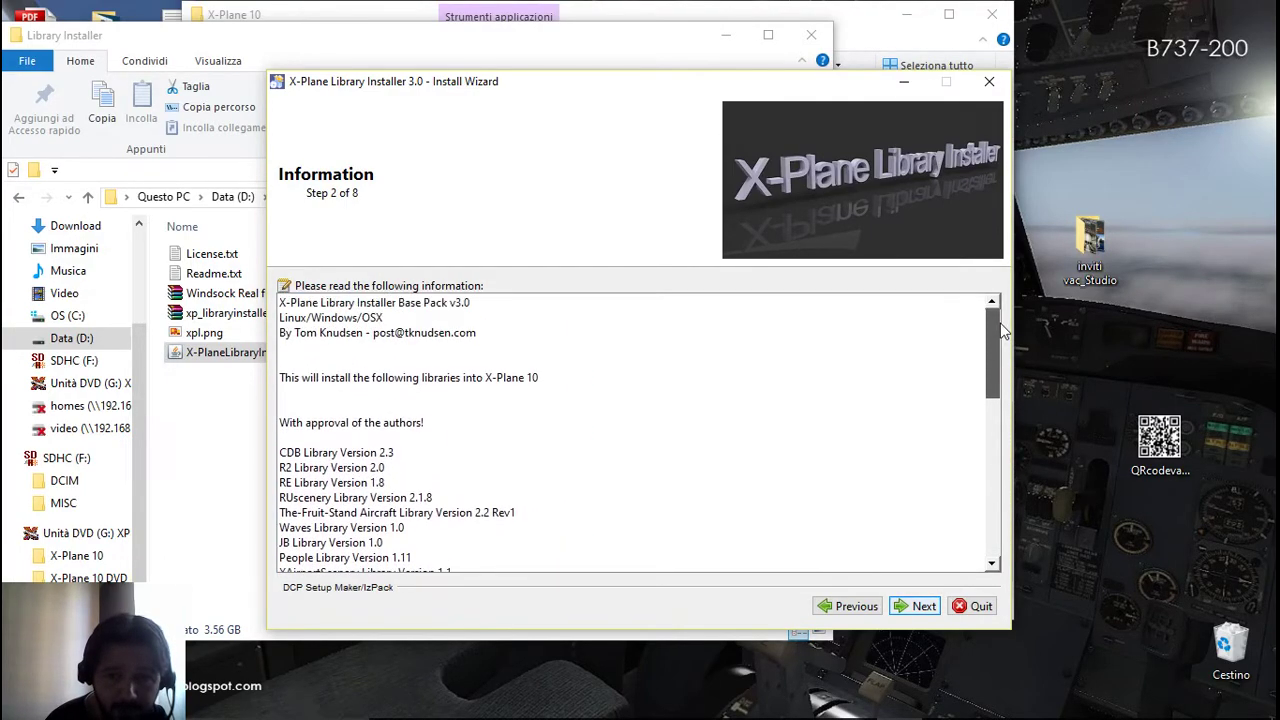
left_click(911, 603)
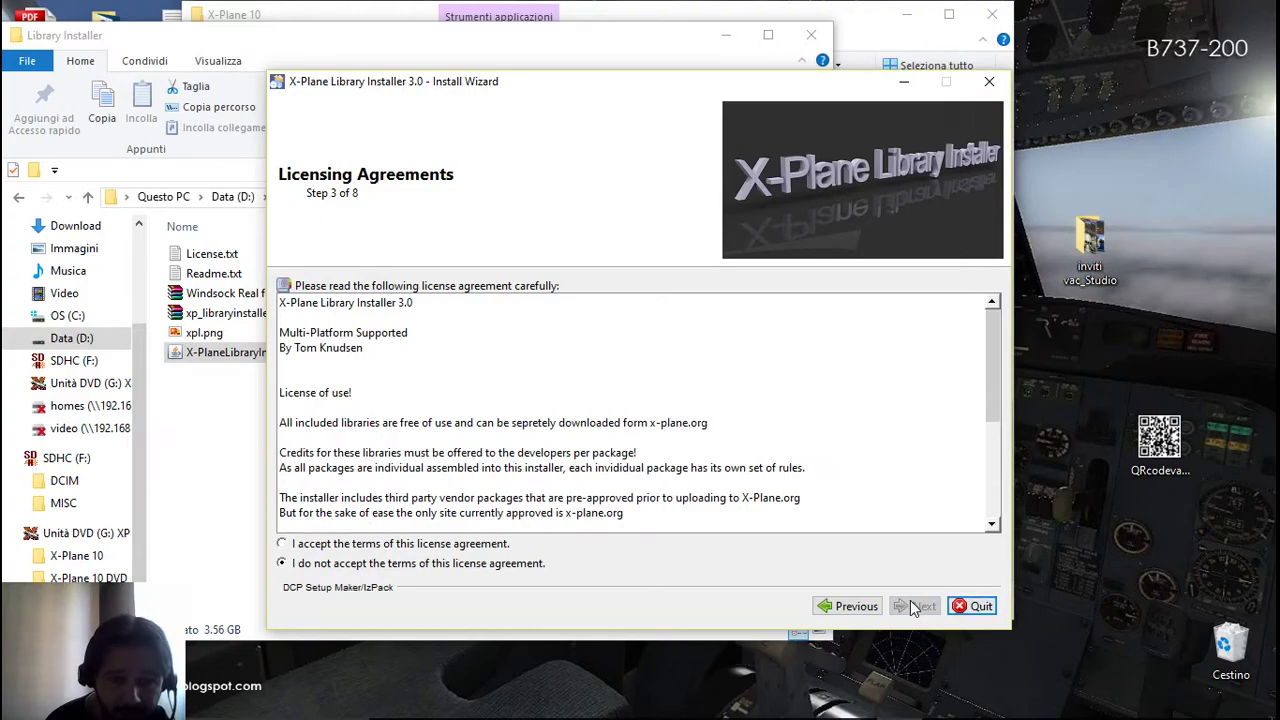
Accept the license agreement and keep all library packages selected for installation.
left_click(283, 544)
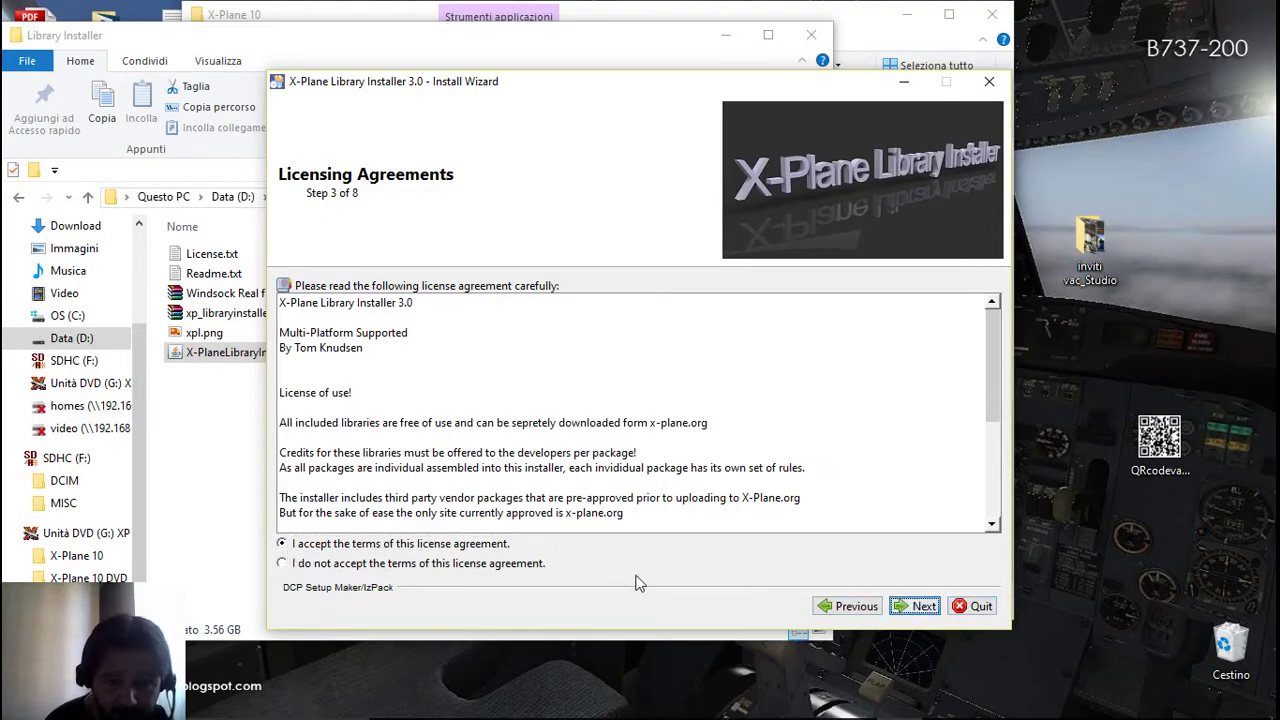
left_click(920, 606)
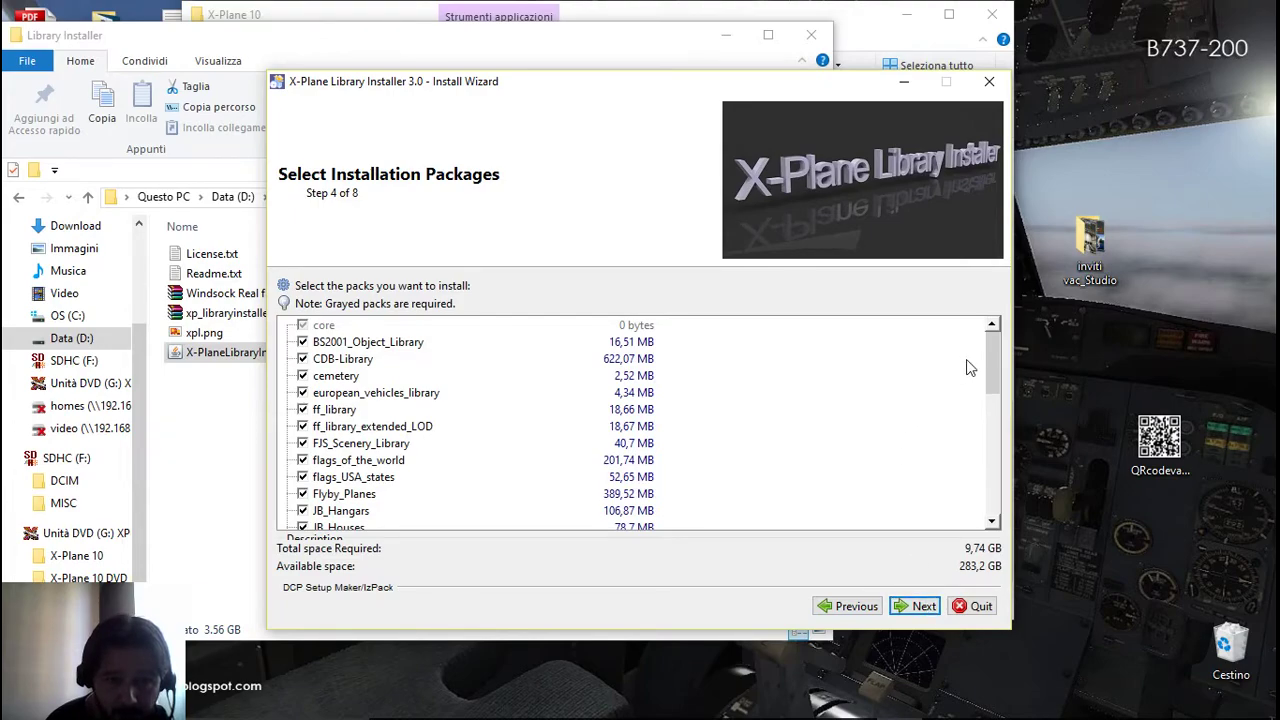
mouse_move(995, 350)
left_mouse_down()
mouse_move(989, 469)
mouse_move(987, 343)
left_mouse_up()
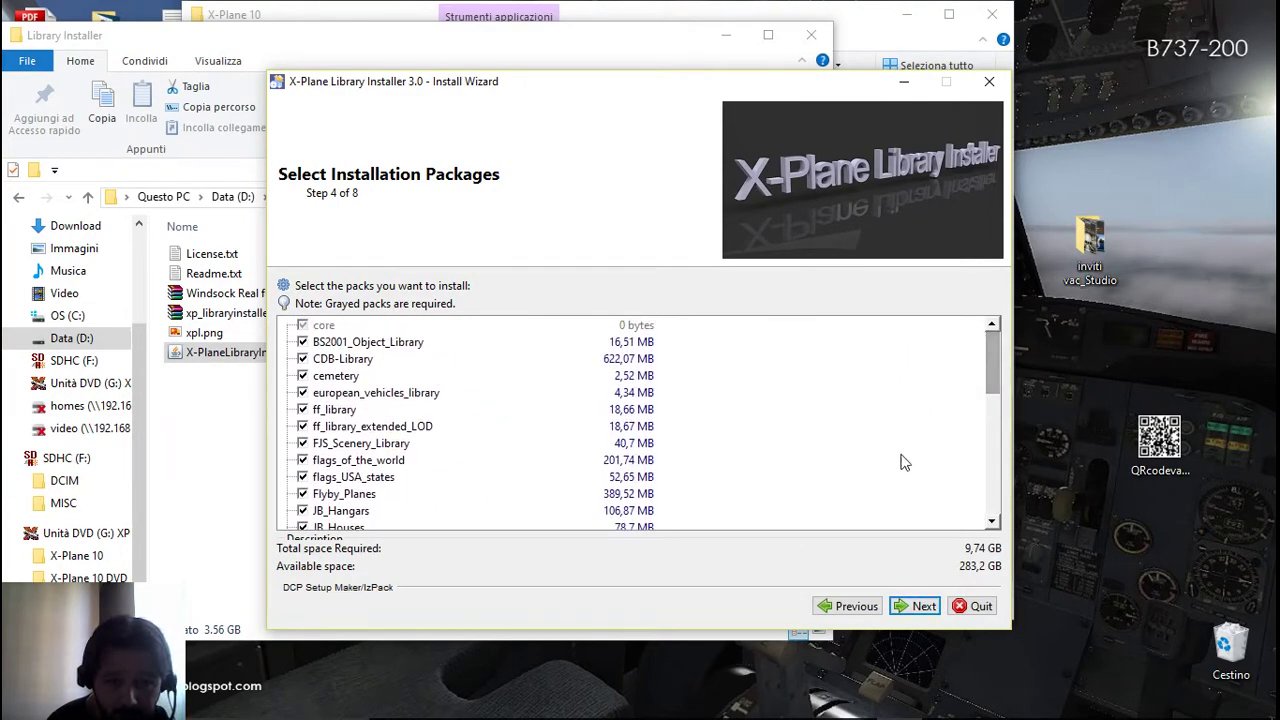
left_click(912, 618)
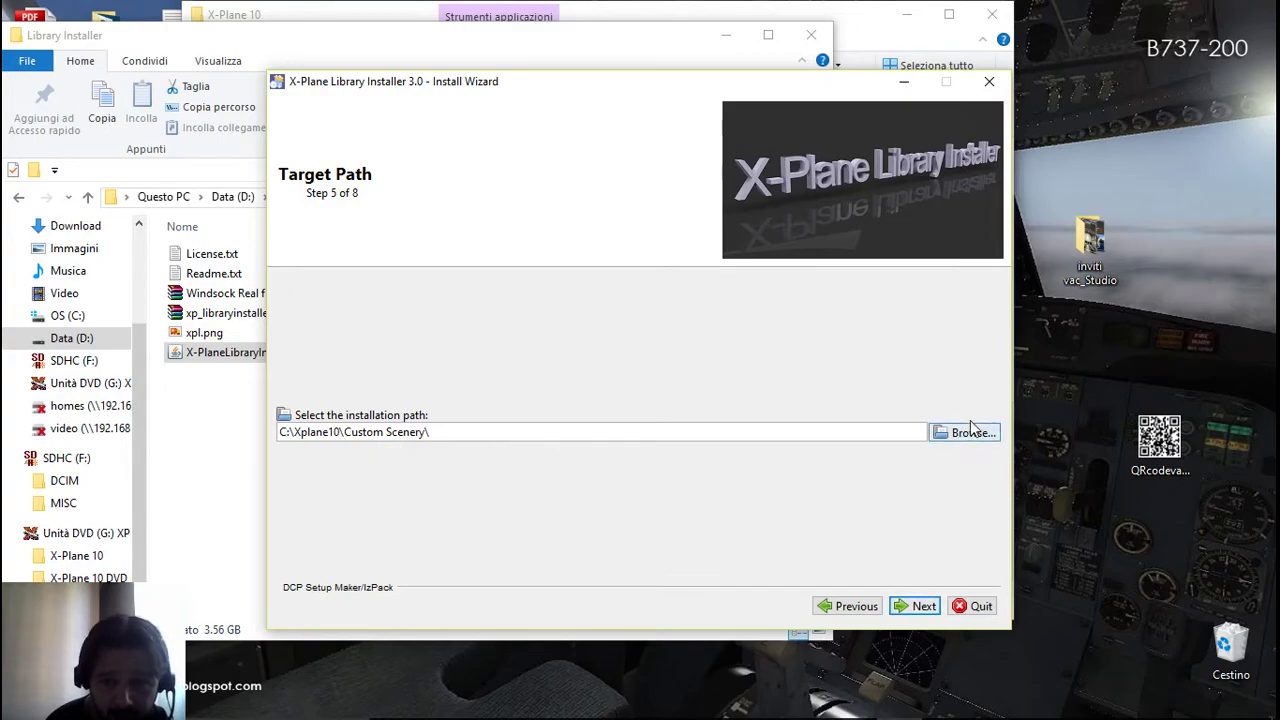
Set the installation path to D:\X-Plane 10\Custom Scenery.
left_click(967, 434)
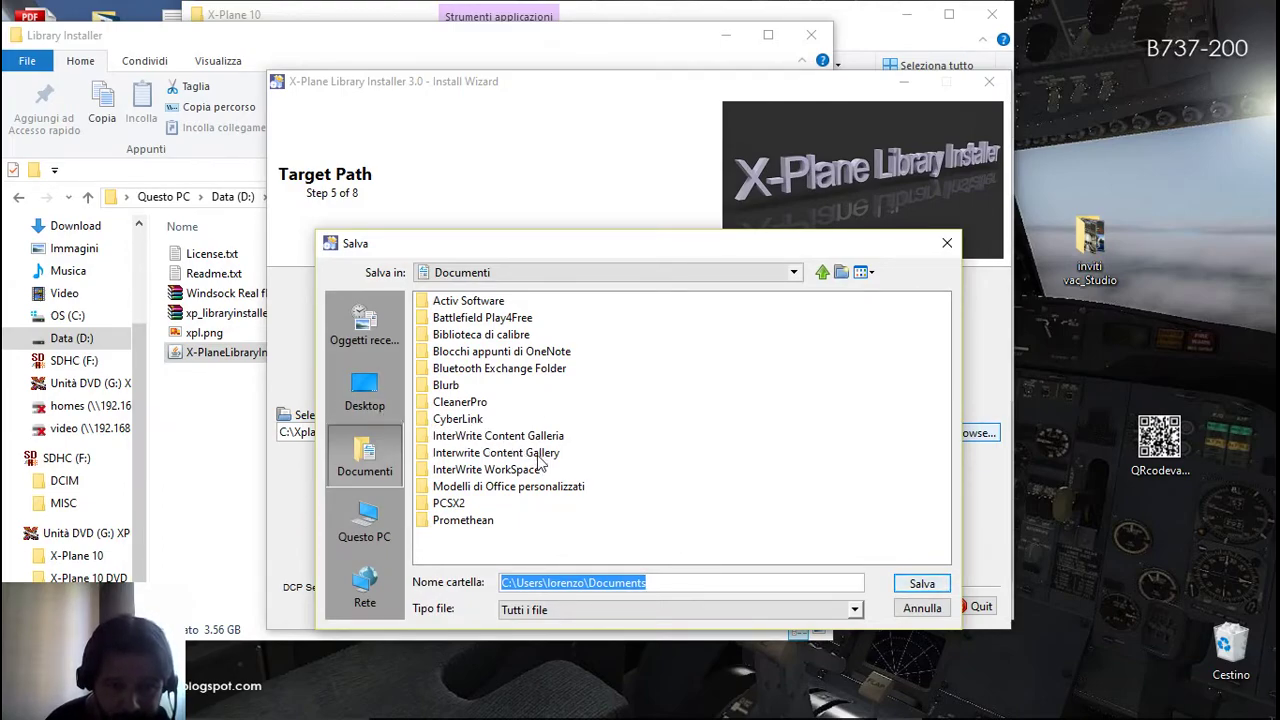
left_click(376, 528)
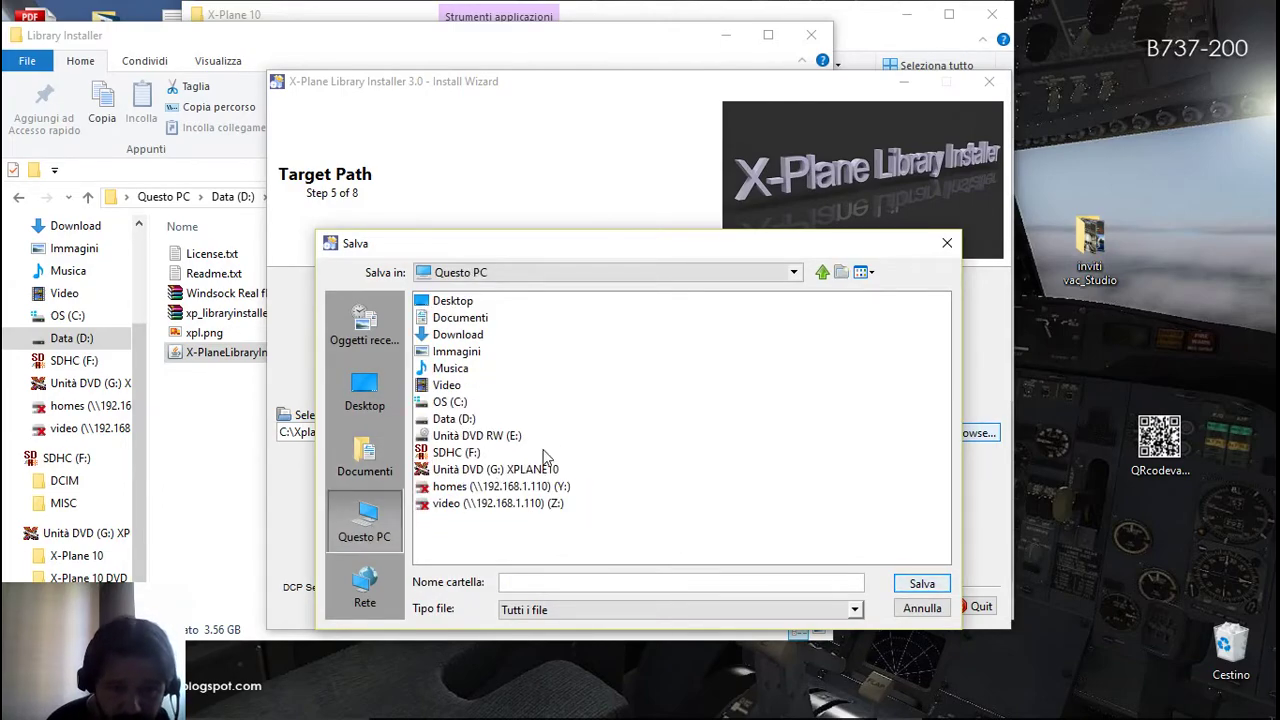
double_click(452, 419)
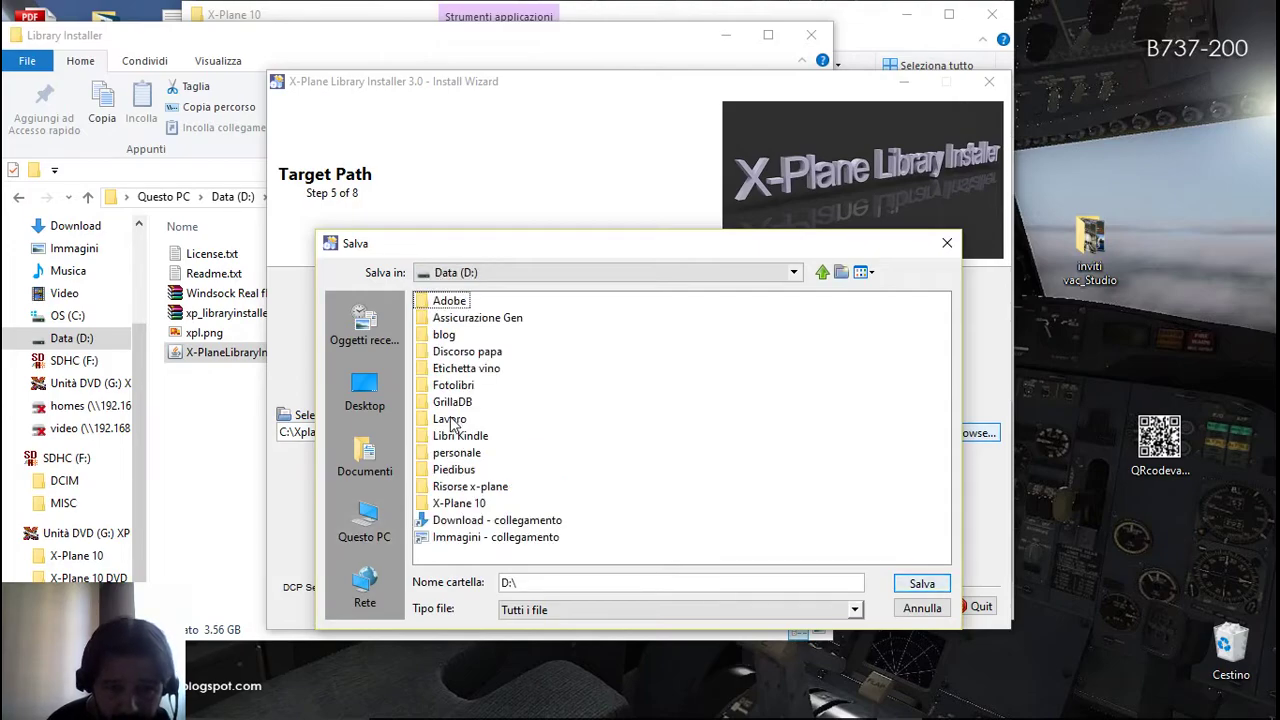
double_click(470, 504)
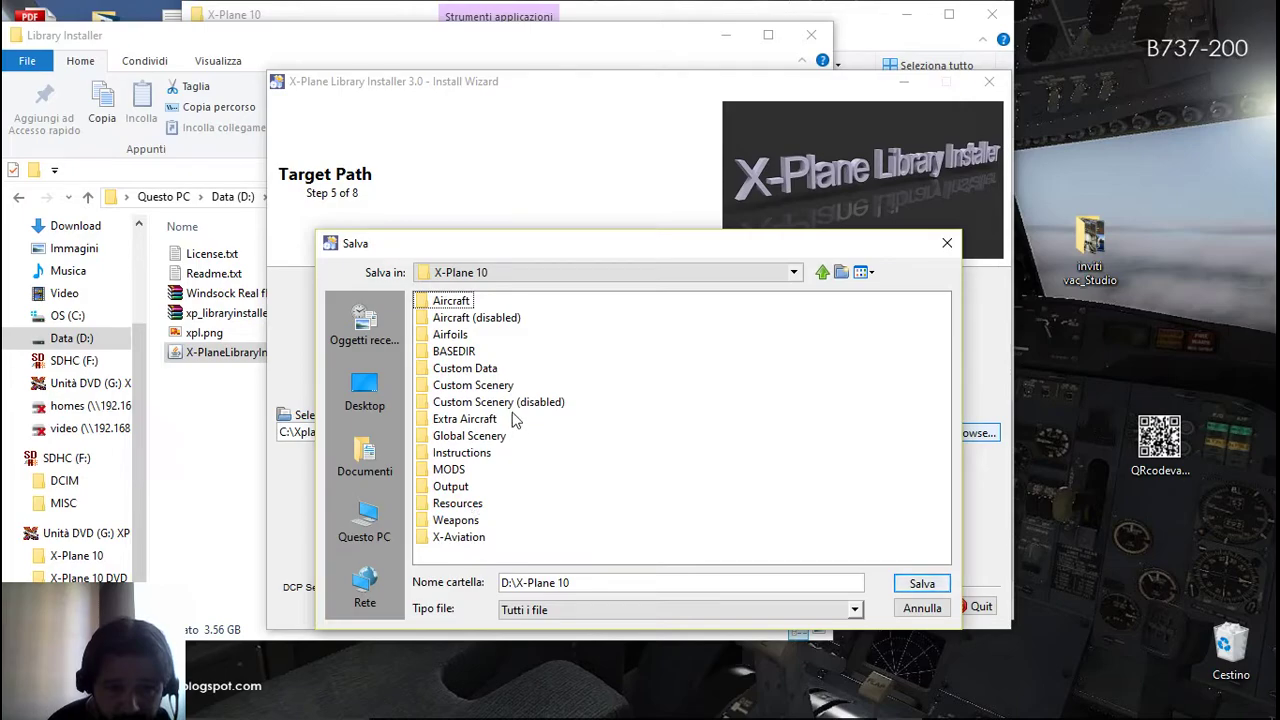
double_click(492, 386)
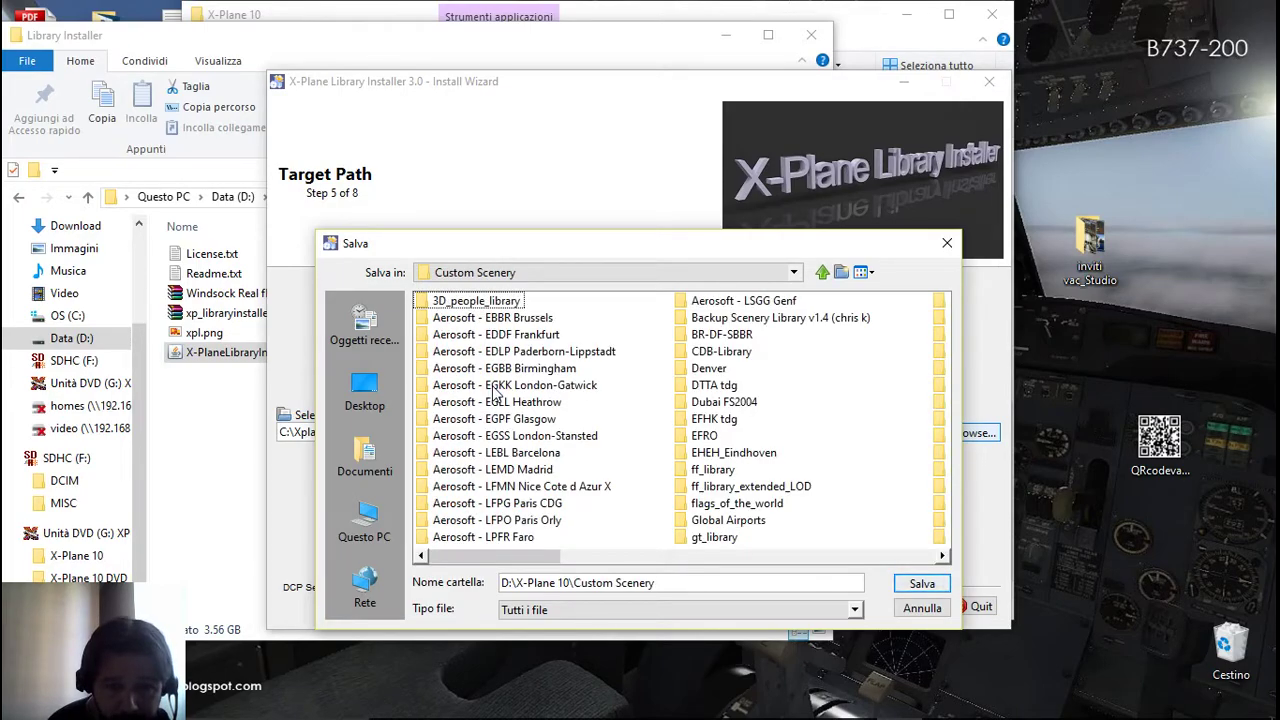
left_click(921, 585)
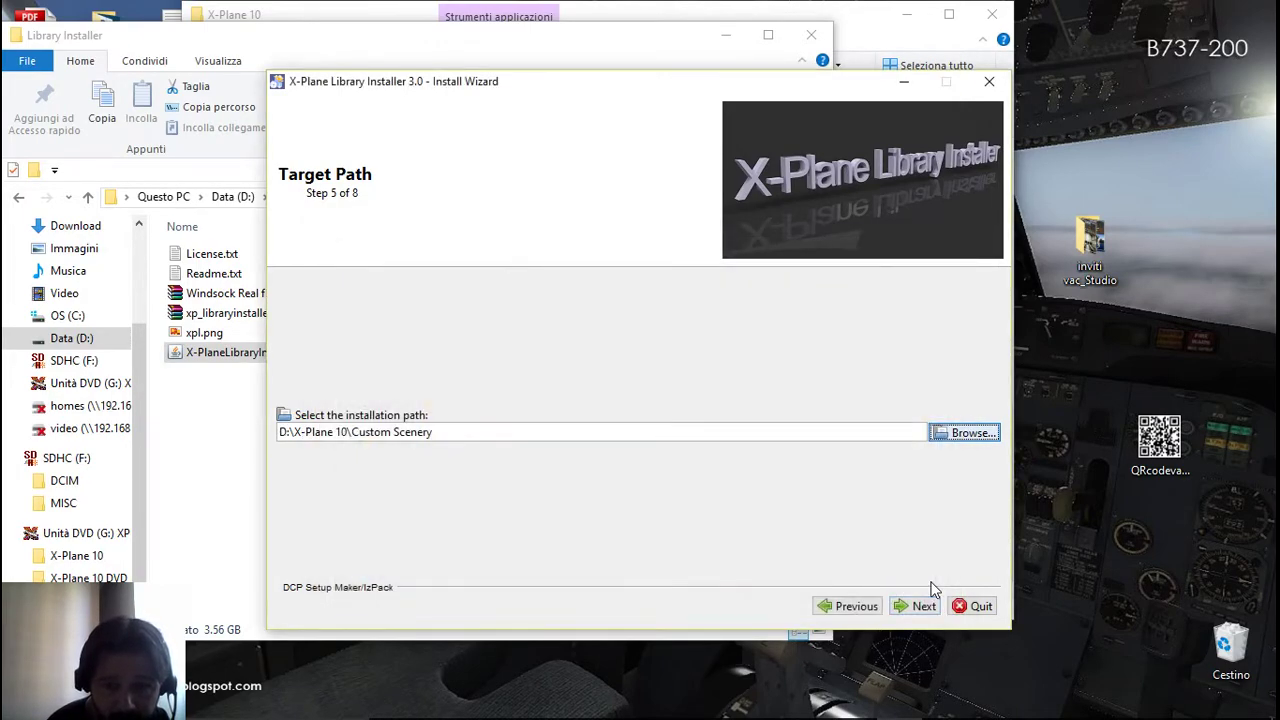
Confirm installing into the existing directory, run the library installation, and close the finished wizard.
left_click(916, 606)
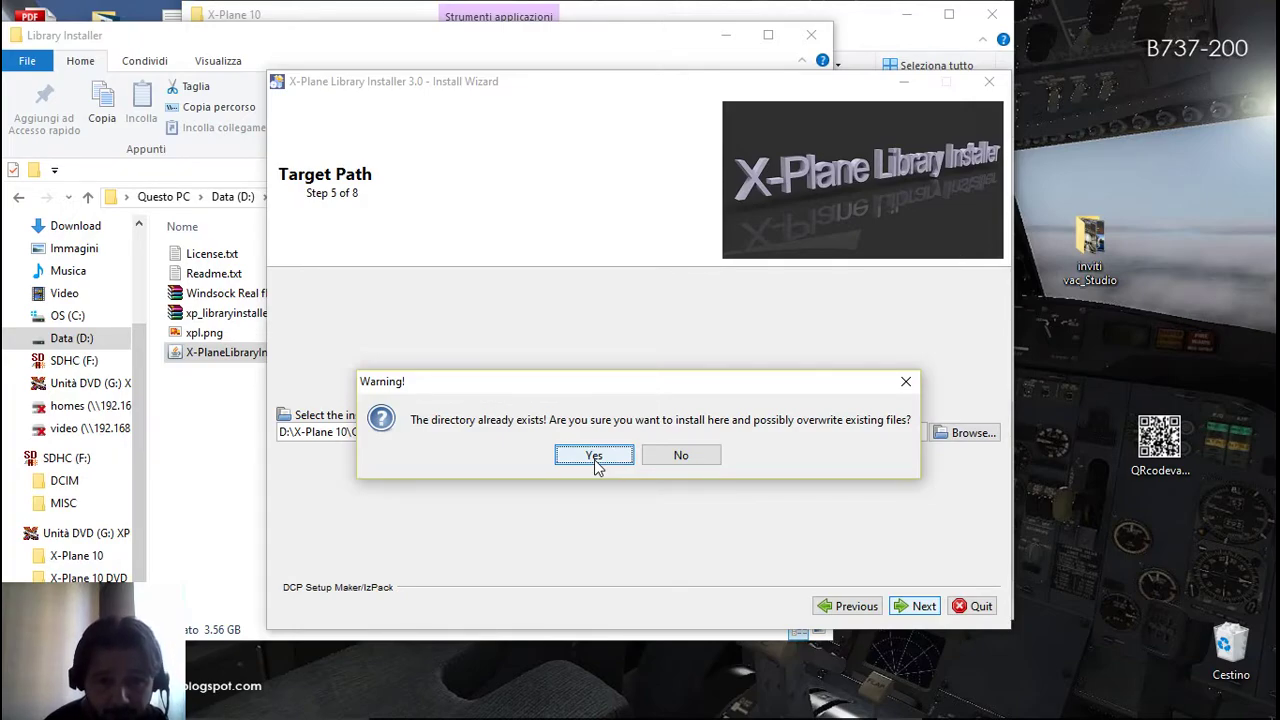
left_click(594, 456)
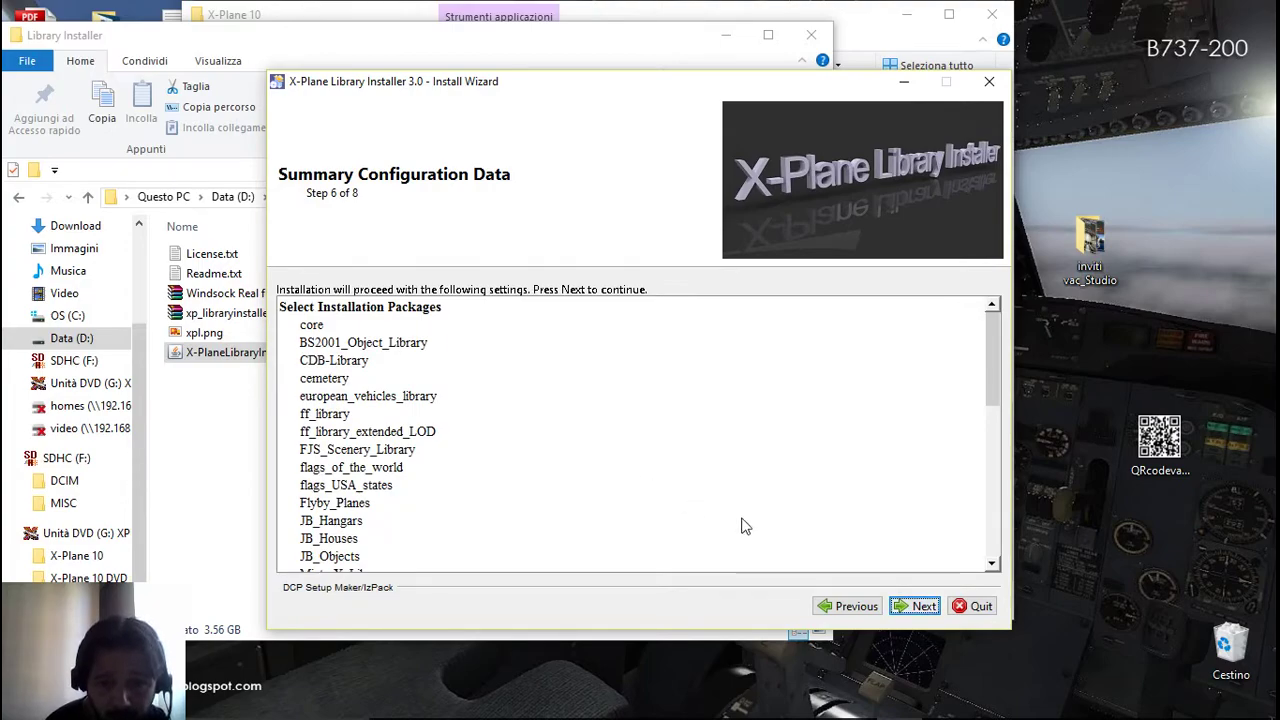
left_click(925, 607)
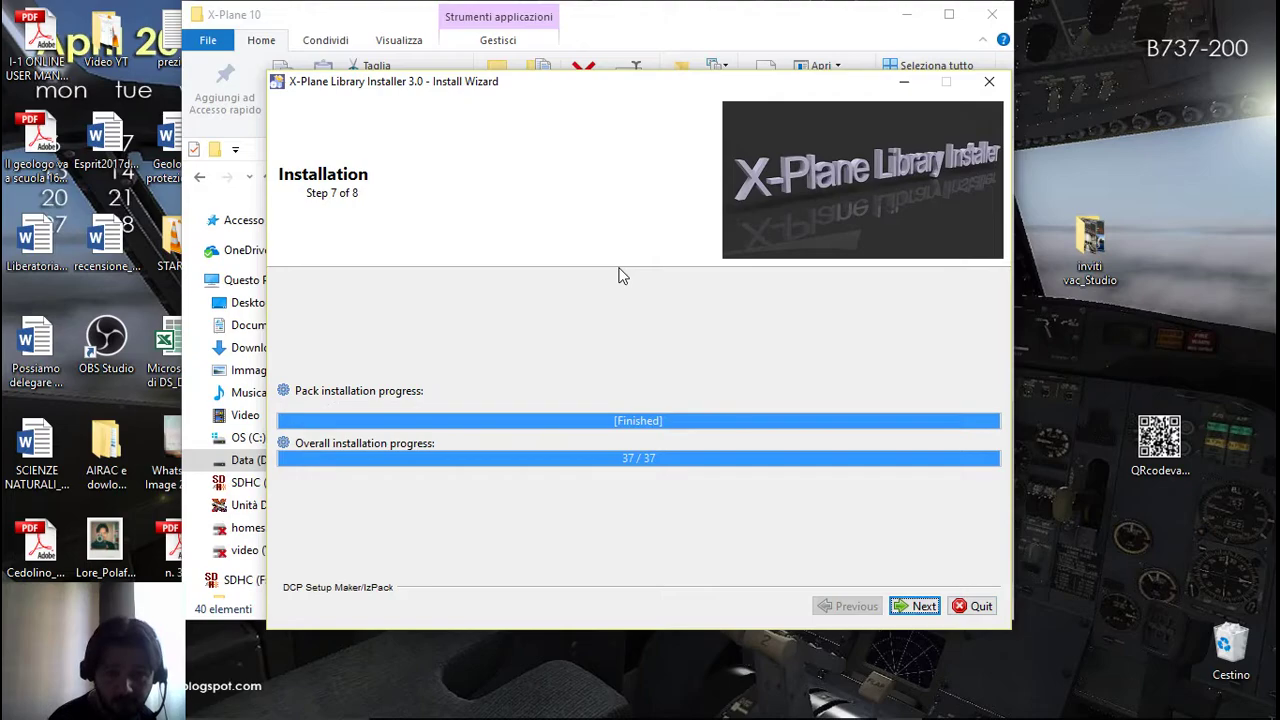
left_click(911, 607)
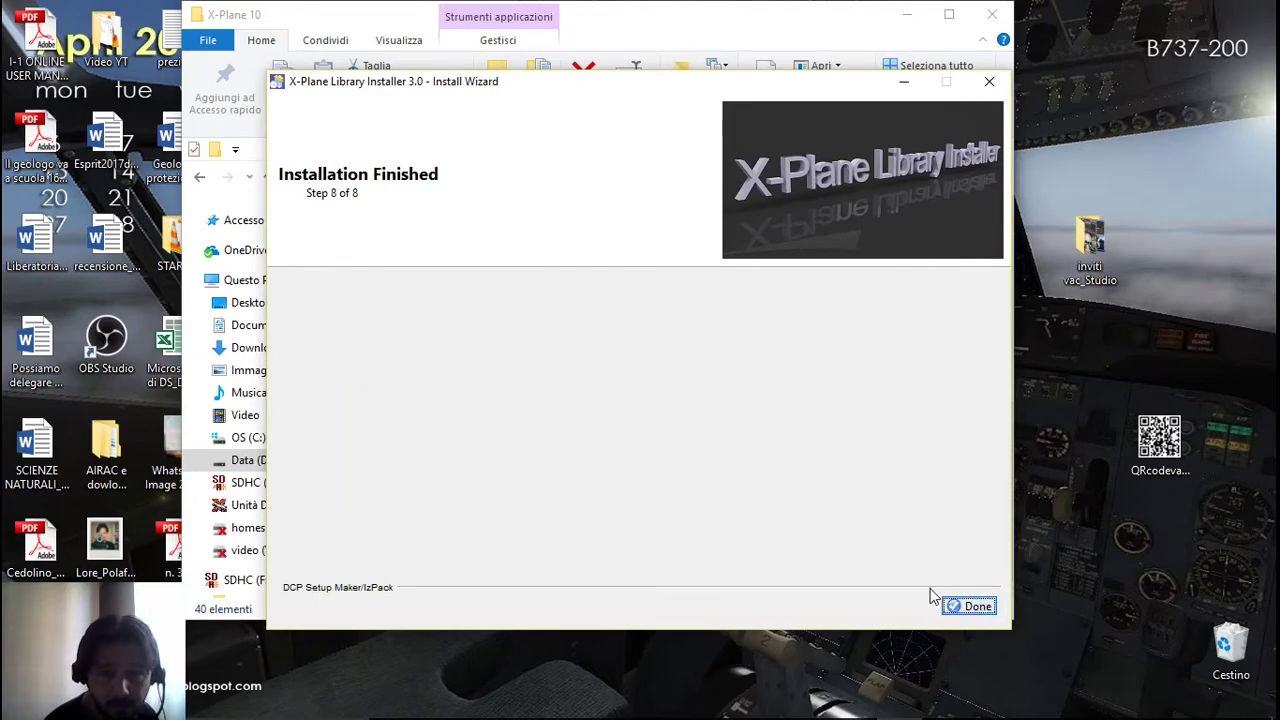
left_click(966, 605)
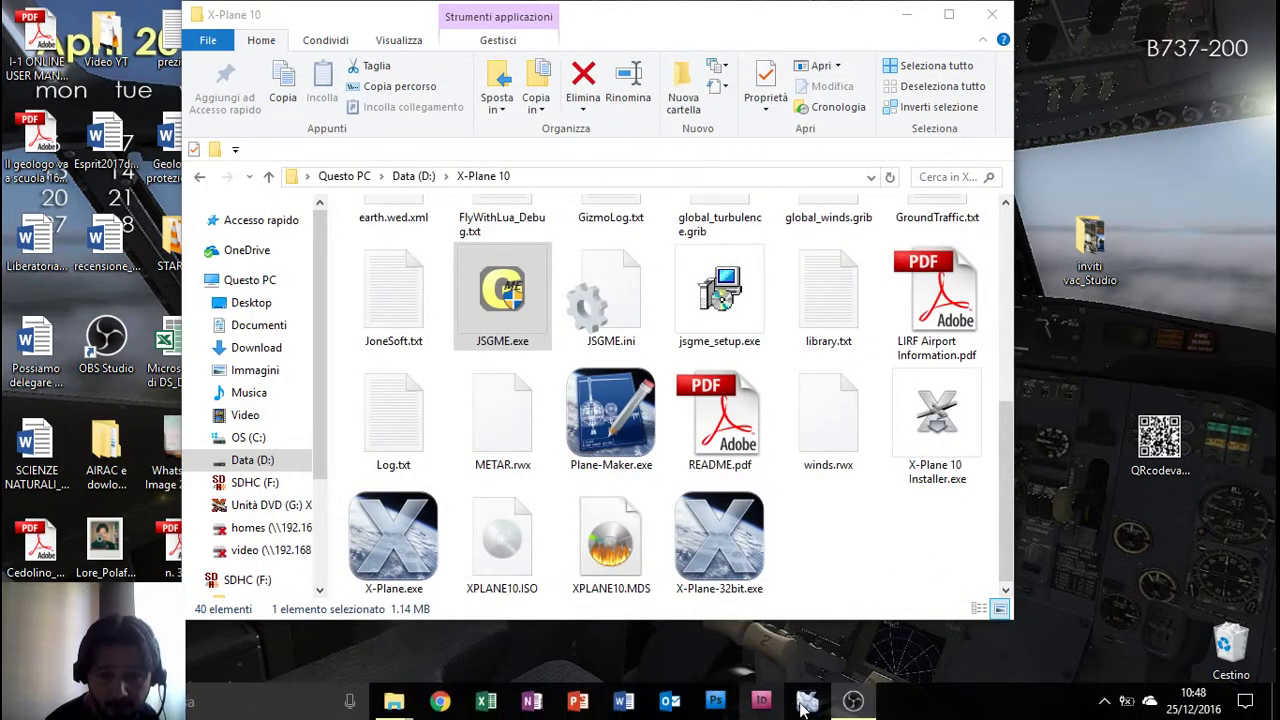
Switch to X-Plane, relaunching it, and start a daytime flight at Orio_Al_Serio (LIME) with the IXEG 737 Classic.
left_click(805, 703)
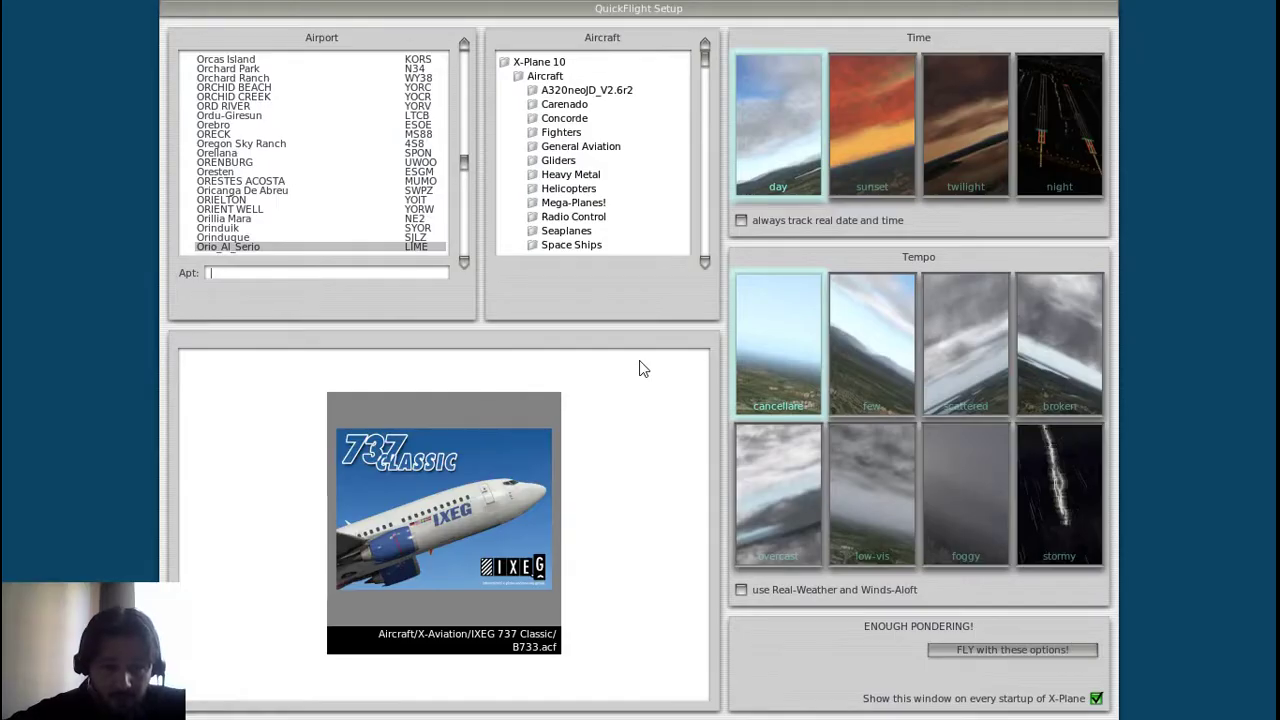
left_click(1010, 651)
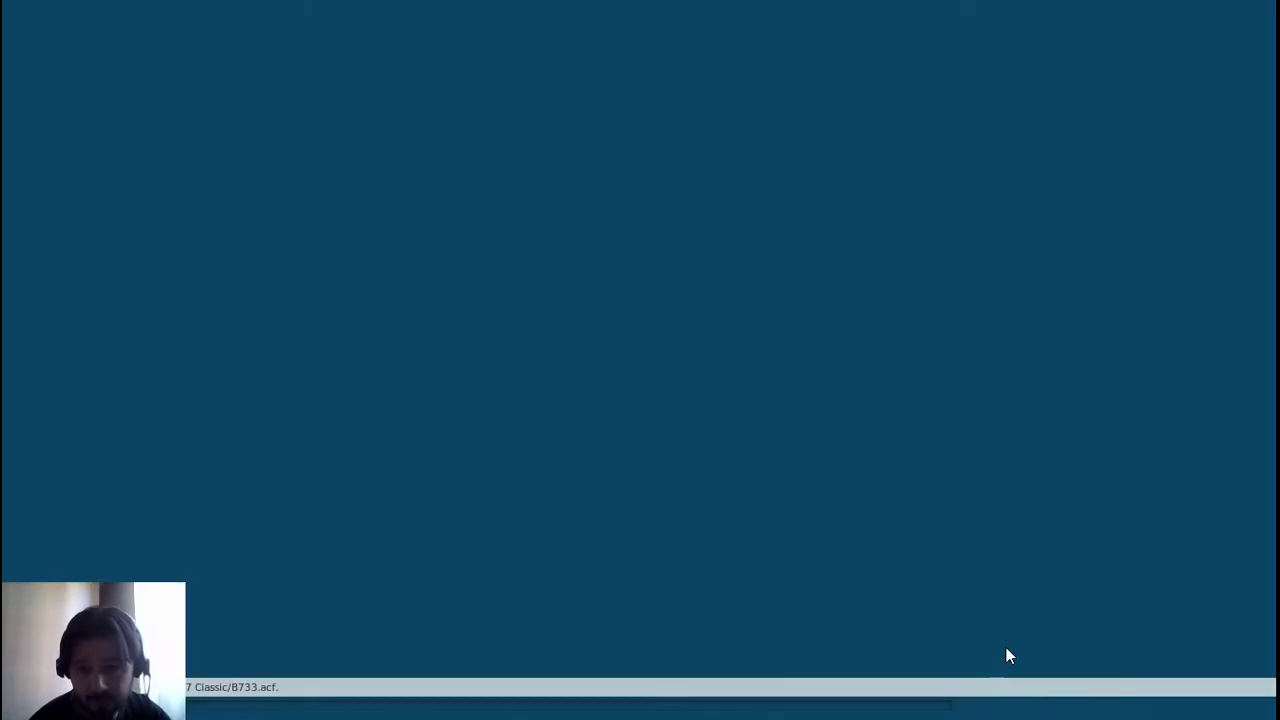